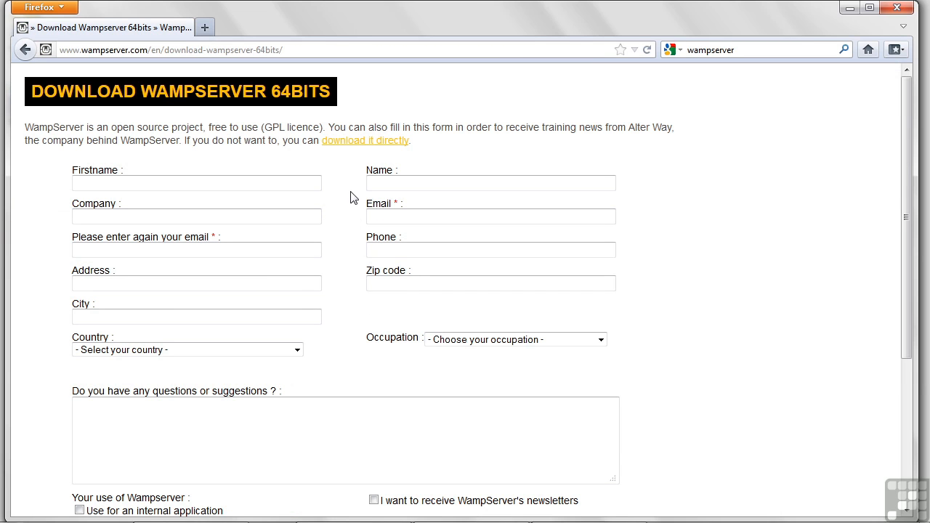
# Step: Start the direct download of the 64-bit WampServer installer and cancel saving the file
pyautogui.click(394, 143)
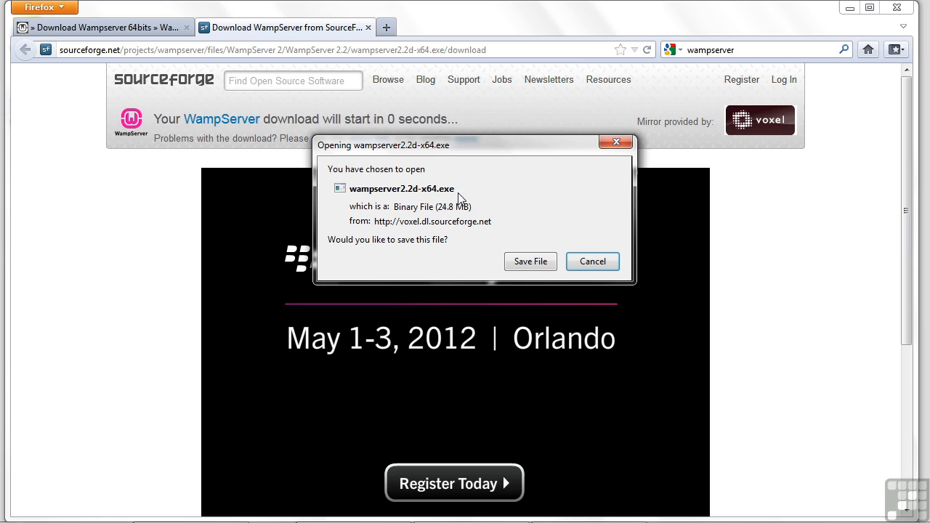
pyautogui.click(593, 263)
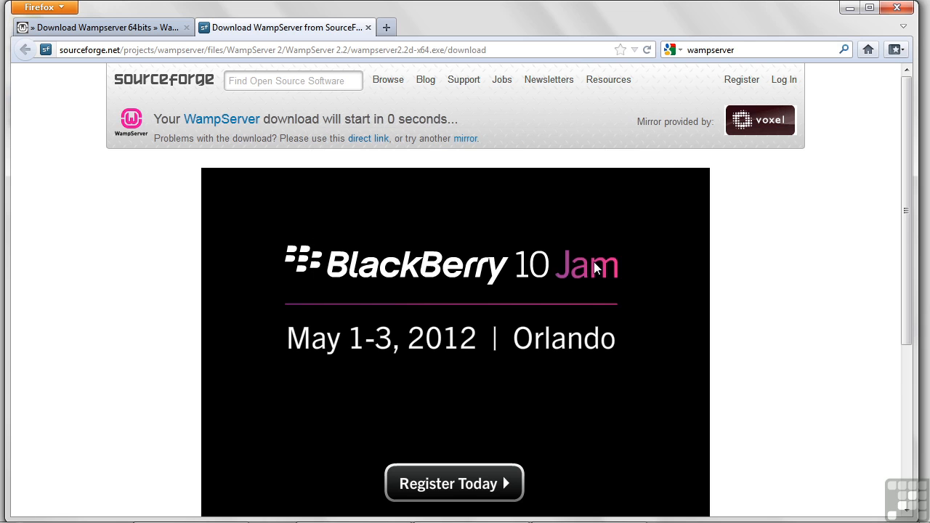
# Step: Switch to the Downloads folder in Windows Explorer and run wampserver2.2d-x64.exe, allowing it past the security warning
pyautogui.click(191, 512)
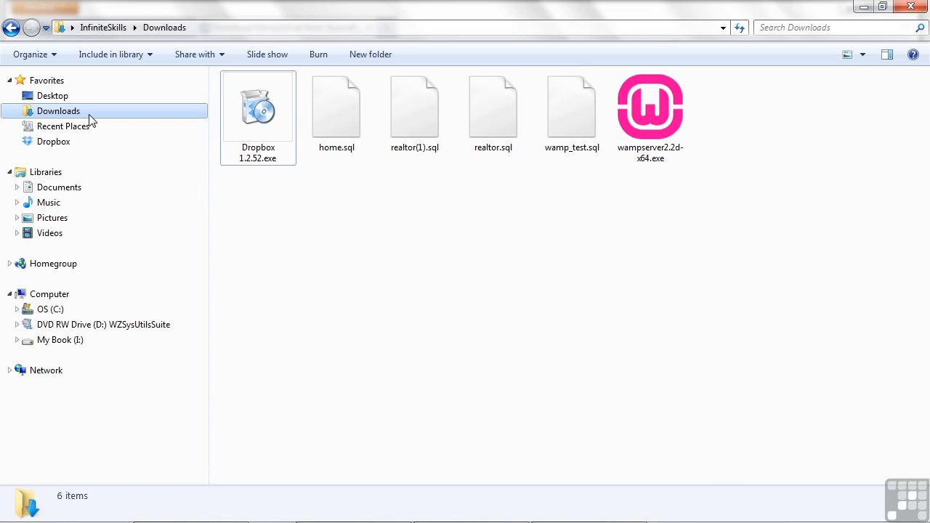
pyautogui.doubleClick(650, 105)
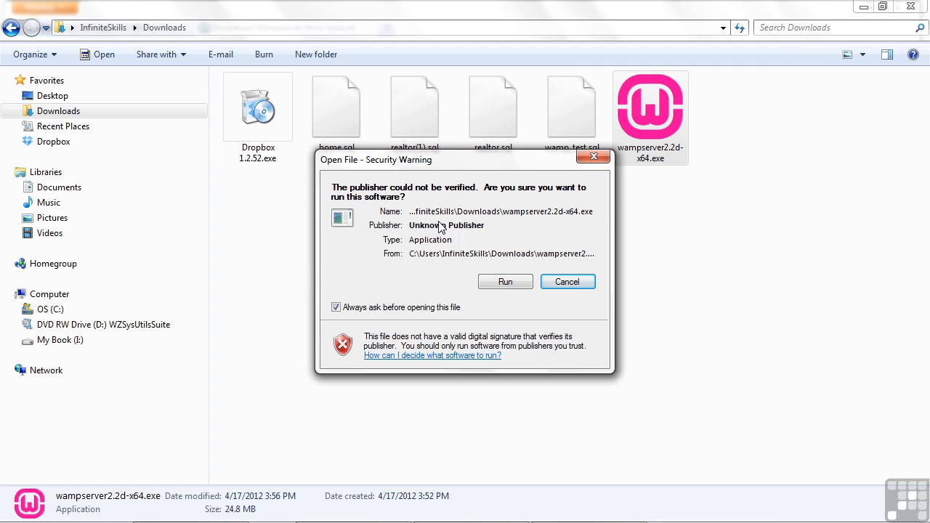
pyautogui.click(505, 283)
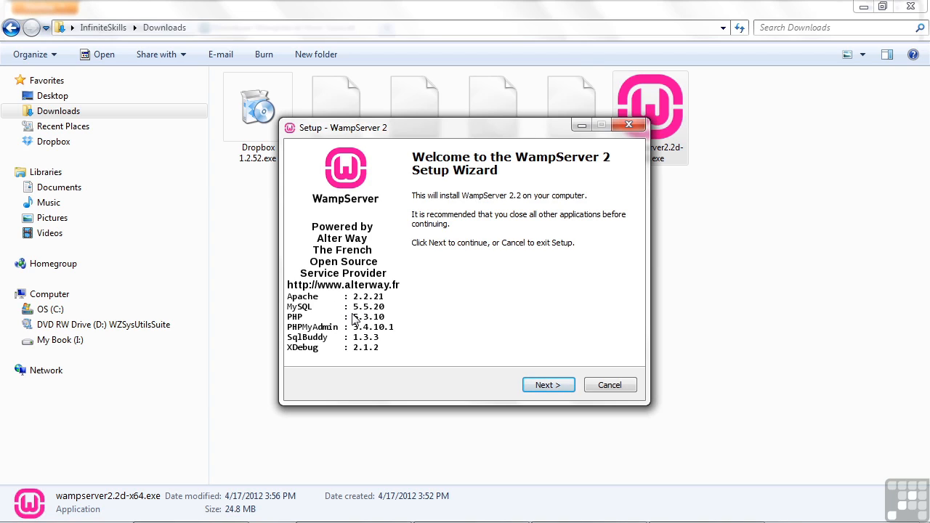
# Step: Accept the license agreement and install WampServer 2 into c:\wamp with Quick Launch and Desktop icons
pyautogui.click(552, 391)
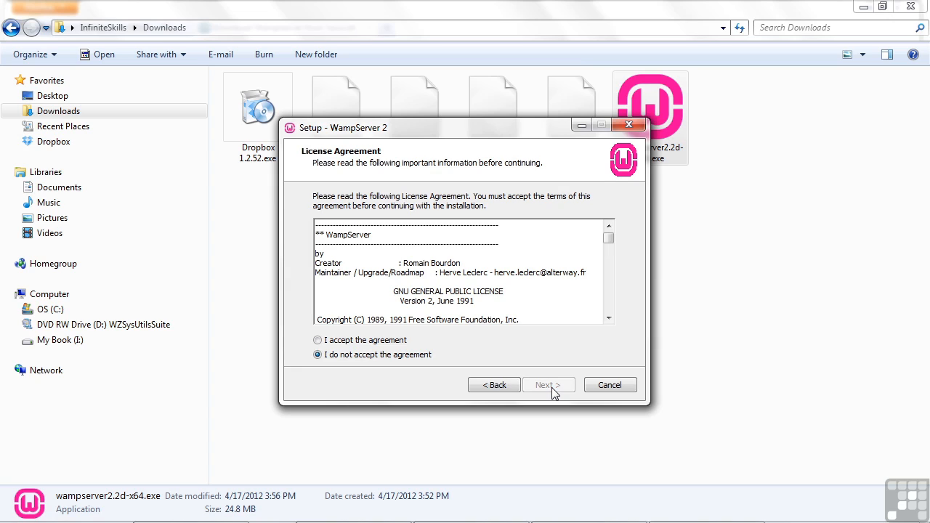
pyautogui.click(320, 342)
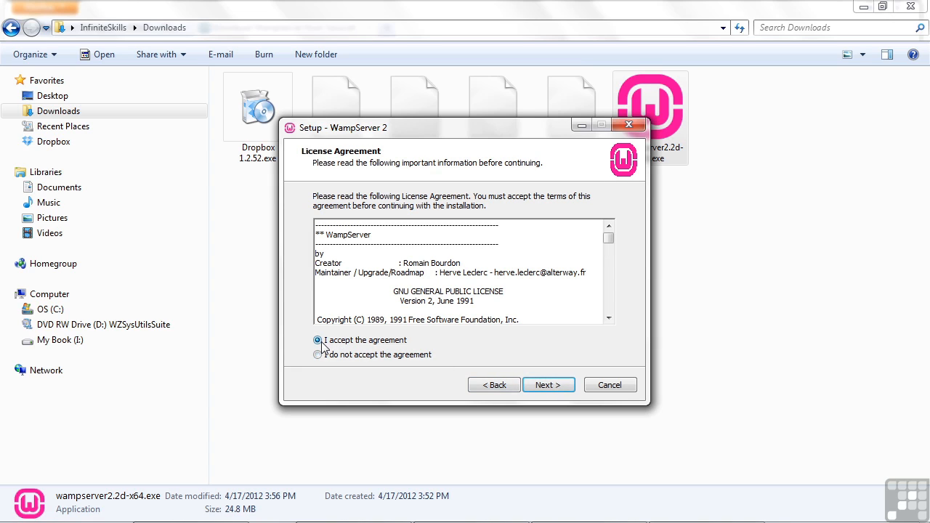
pyautogui.click(538, 387)
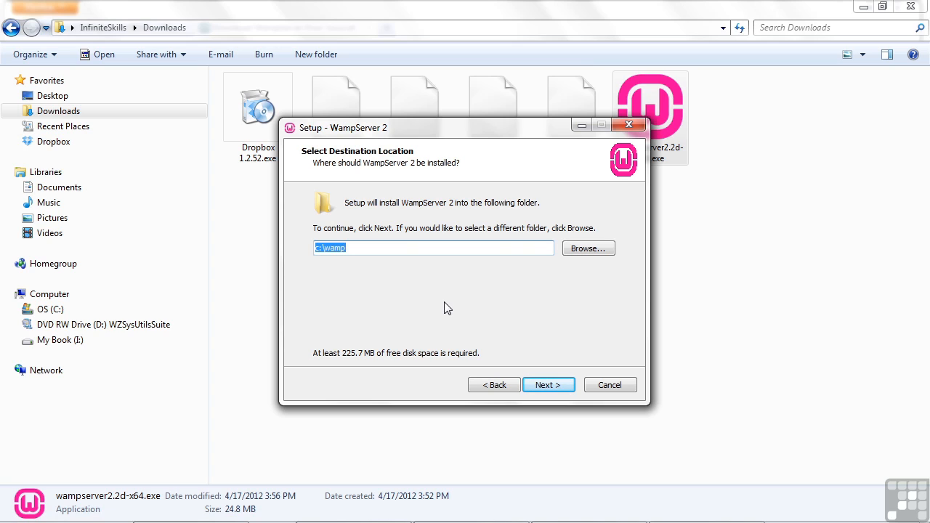
pyautogui.click(541, 387)
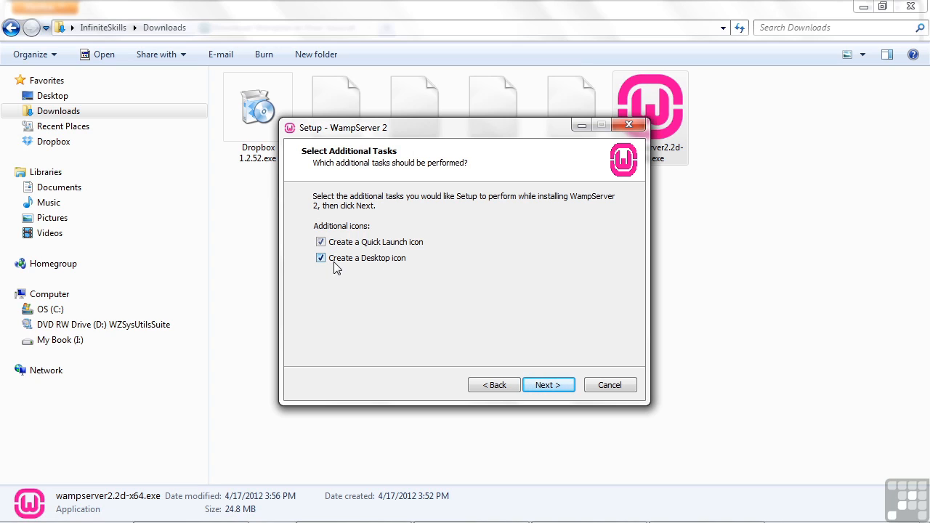
pyautogui.click(550, 385)
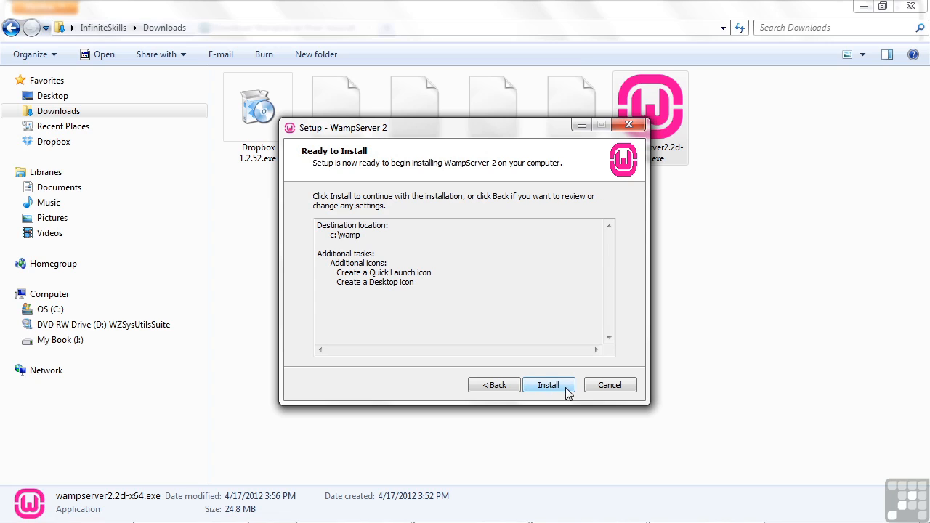
pyautogui.click(558, 385)
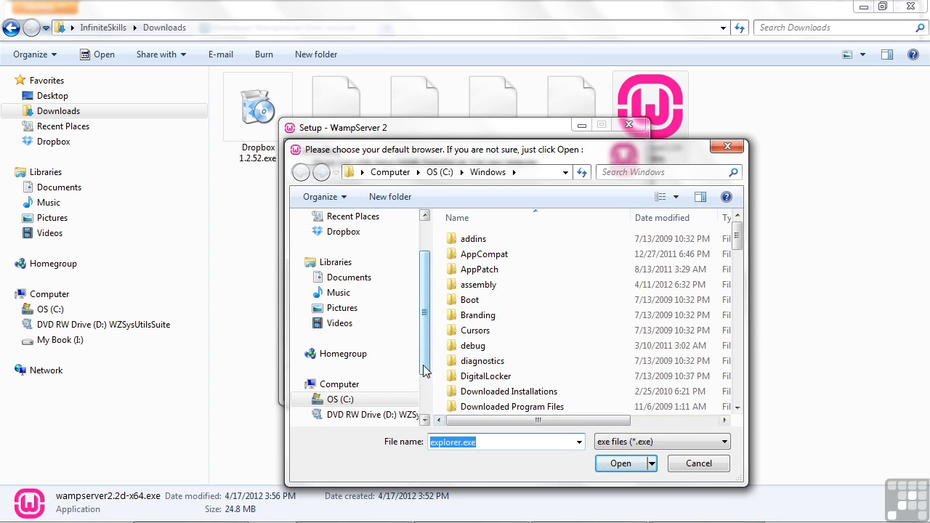
# Step: Choose firefox.exe from the Mozilla Firefox folder in C:\Program Files (x86) as WampServer's default browser
pyautogui.moveTo(427, 360); pyautogui.dragTo(420, 400)
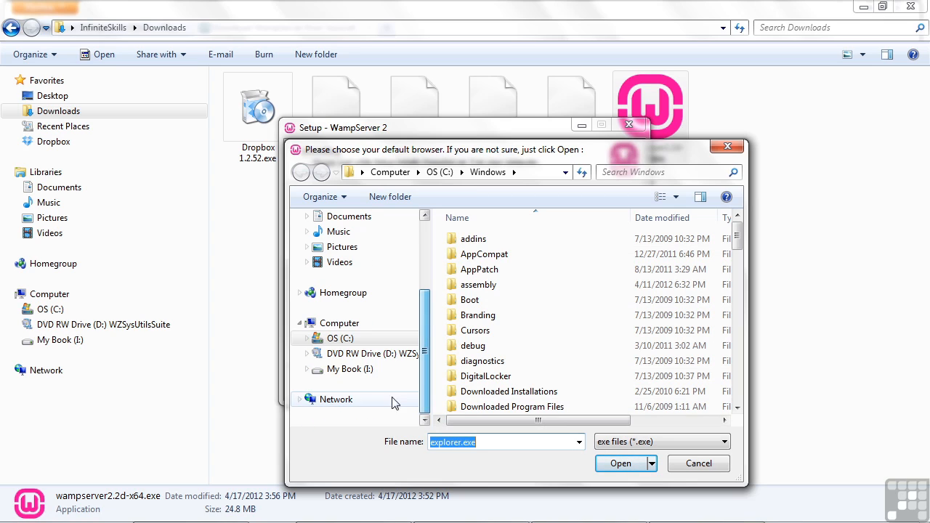
pyautogui.click(307, 340)
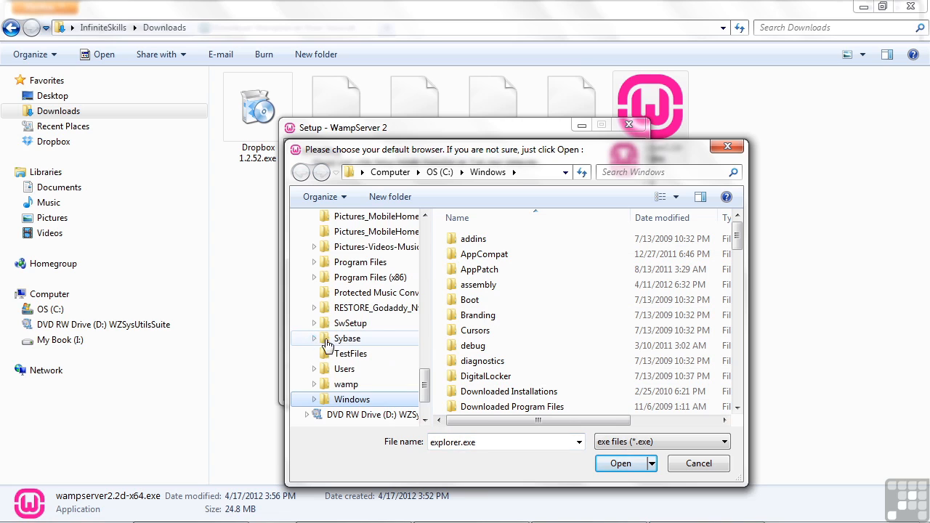
pyautogui.scroll(1, 425, 375)
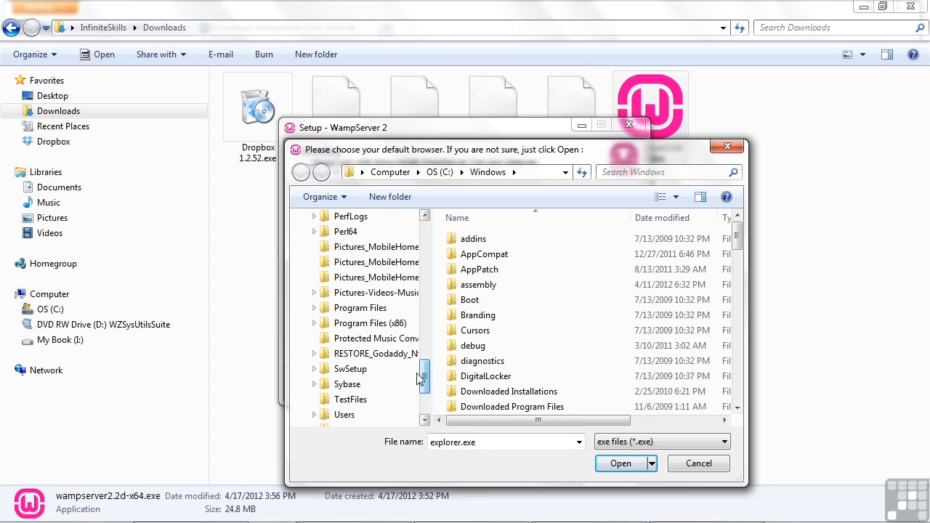
pyautogui.click(372, 324)
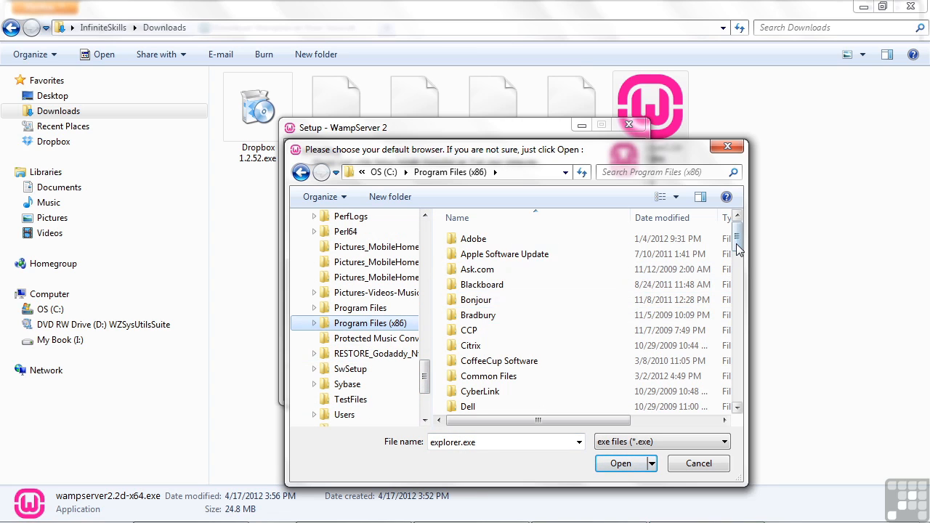
pyautogui.moveTo(738, 241); pyautogui.dragTo(736, 332)
pyautogui.click(494, 264)
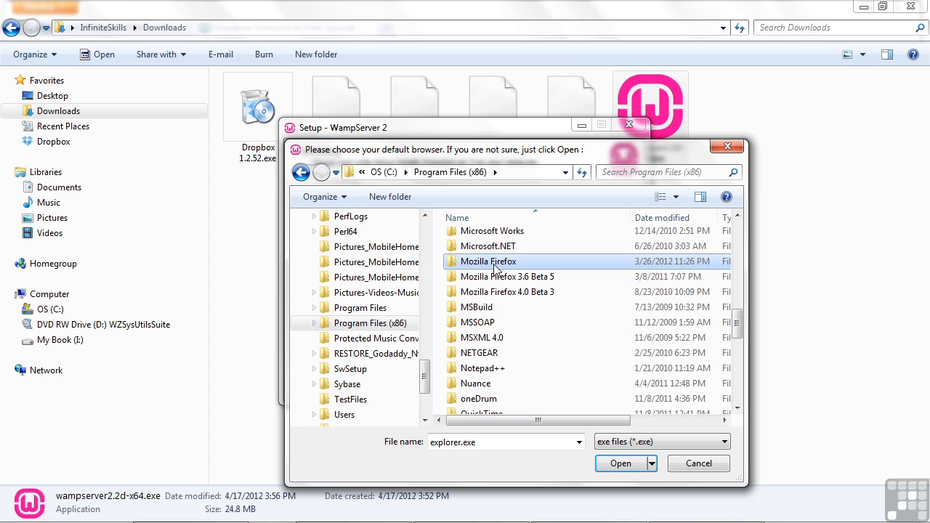
pyautogui.doubleClick(496, 268)
pyautogui.click(491, 361)
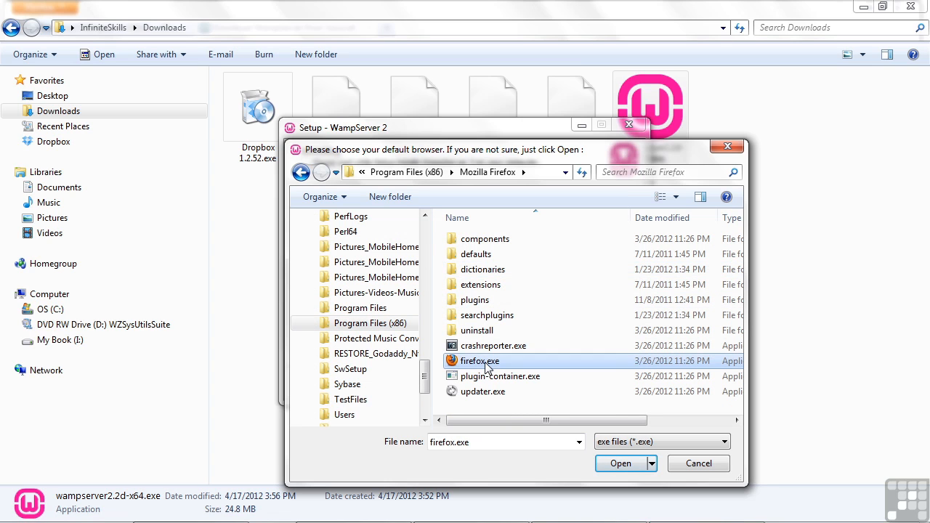
pyautogui.click(621, 465)
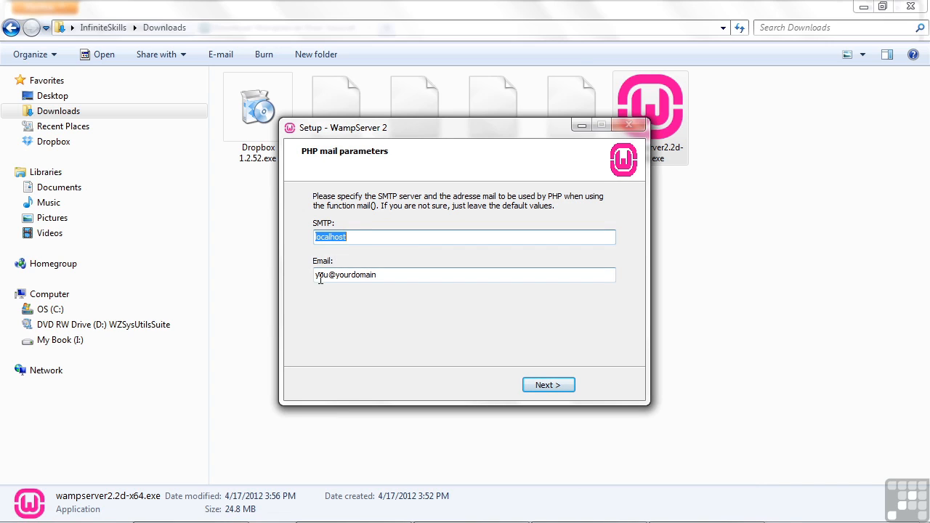
# Step: Keep localhost as the SMTP server and the default email, and finish setup with WampServer 2 launching immediately
pyautogui.click(381, 276)
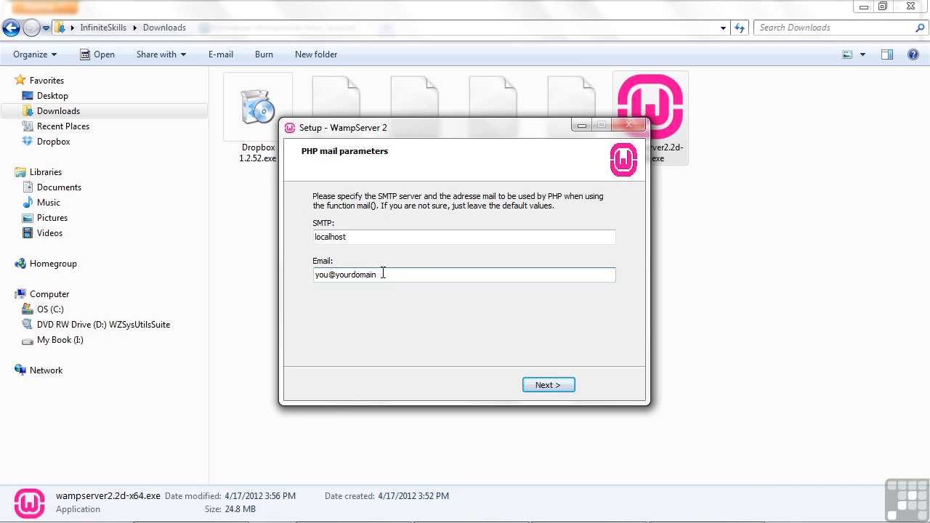
pyautogui.click(385, 240)
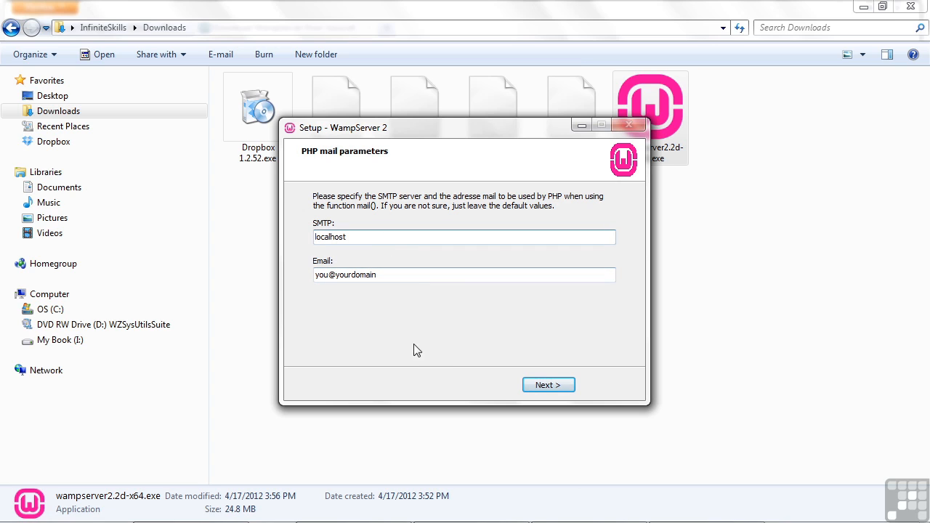
pyautogui.click(541, 387)
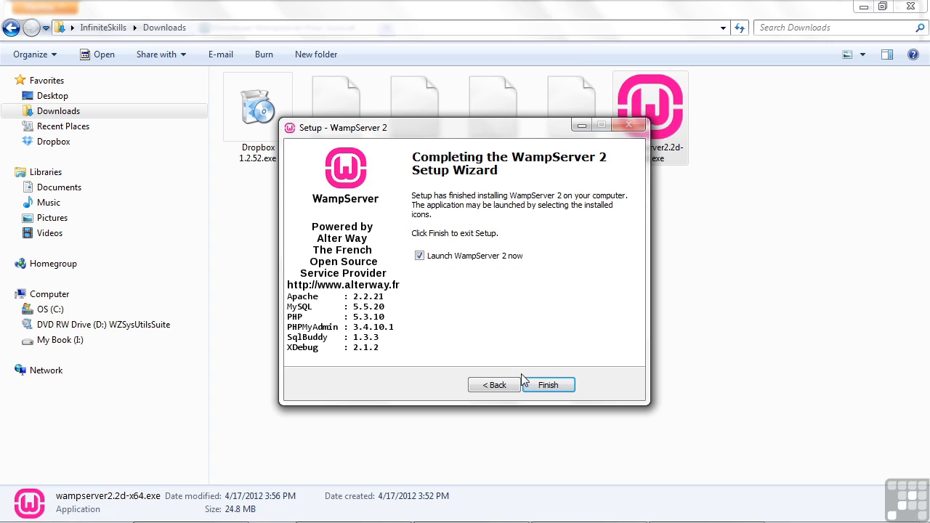
pyautogui.click(544, 386)
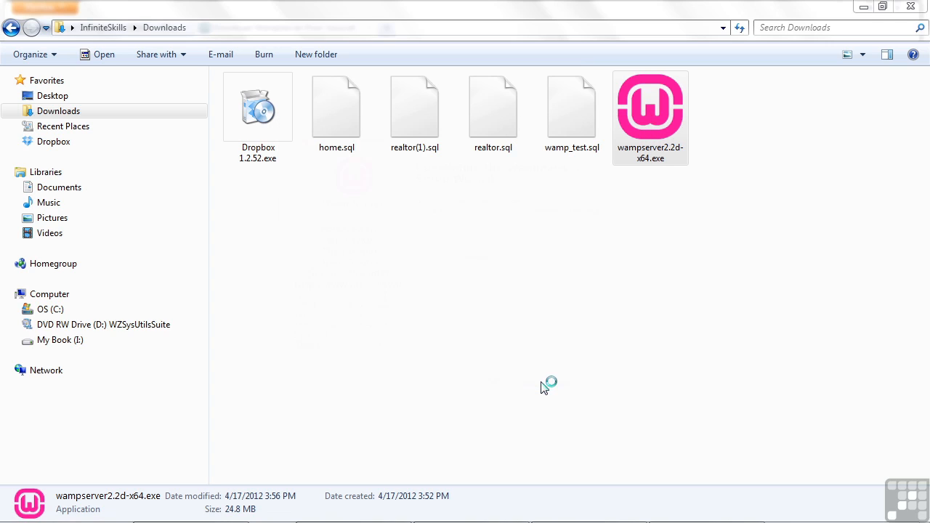
# Step: Examine the running WampServer's menu for its Apache, PHP, MySQL and service options, and close it
pyautogui.moveTo(843, 520)
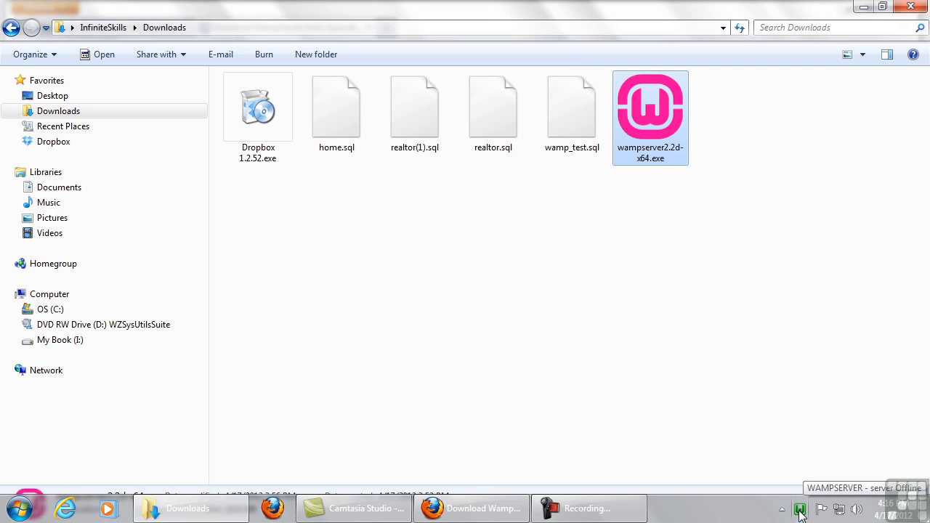
pyautogui.click(800, 513)
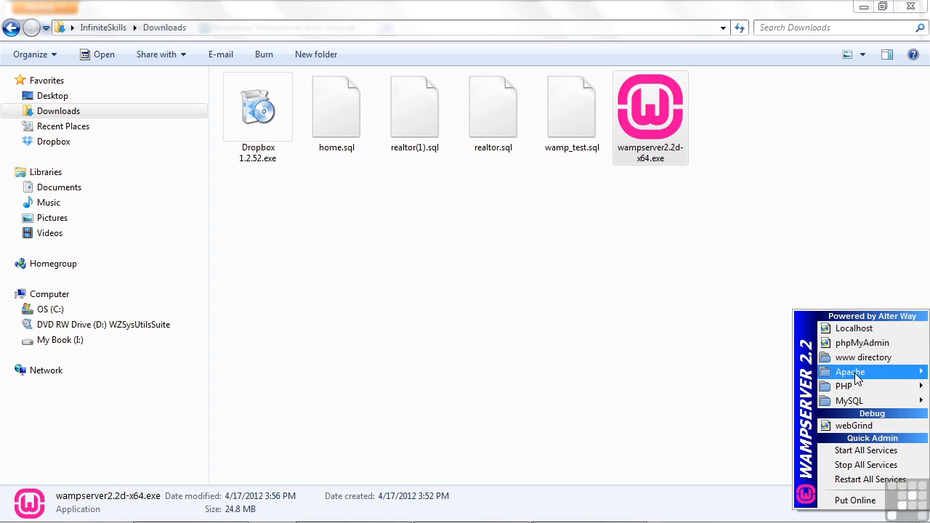
pyautogui.moveTo(846, 387)
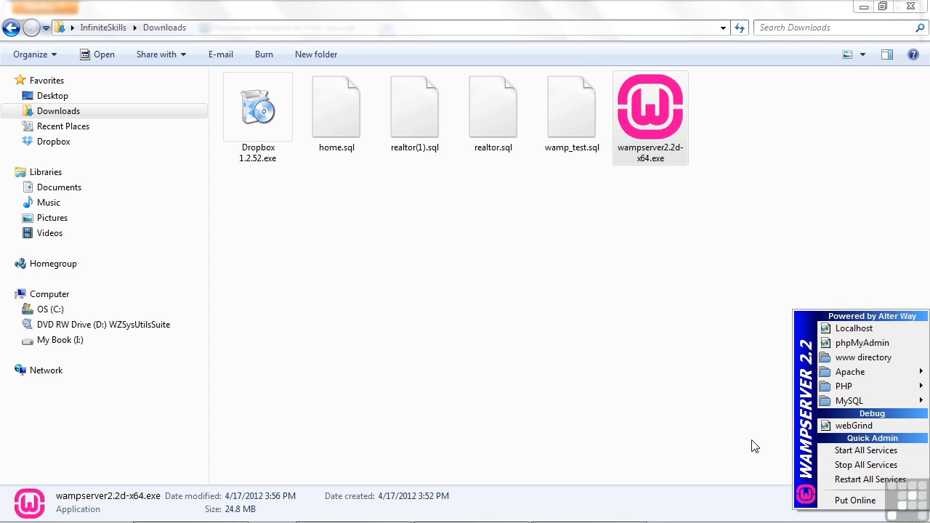
pyautogui.click(683, 413)
pyautogui.click(683, 413)
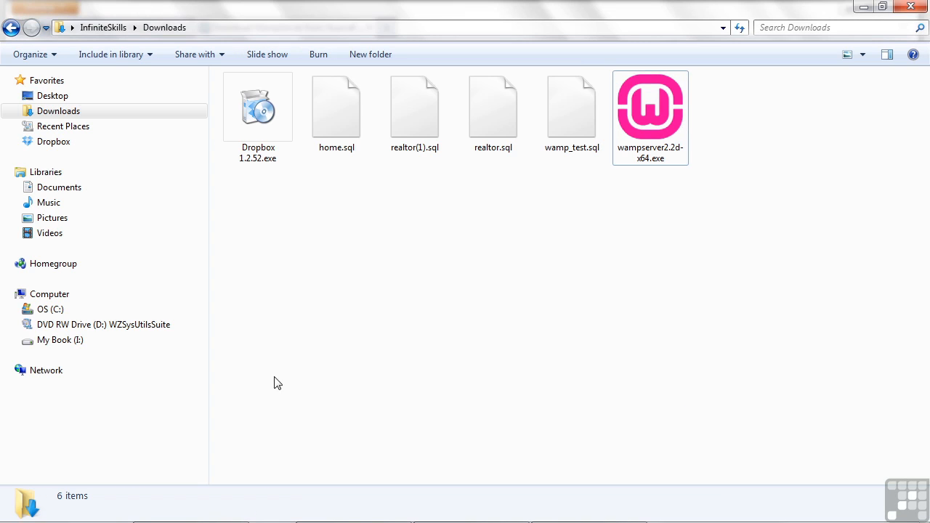
# Step: Open the www folder inside the wamp folder on the C: drive
pyautogui.click(18, 310)
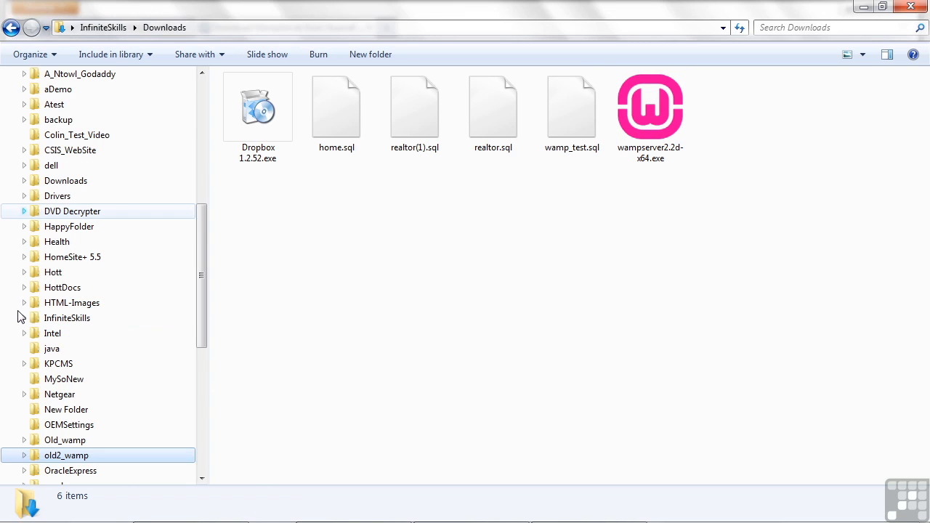
pyautogui.moveTo(201, 369); pyautogui.dragTo(204, 458)
pyautogui.click(24, 380)
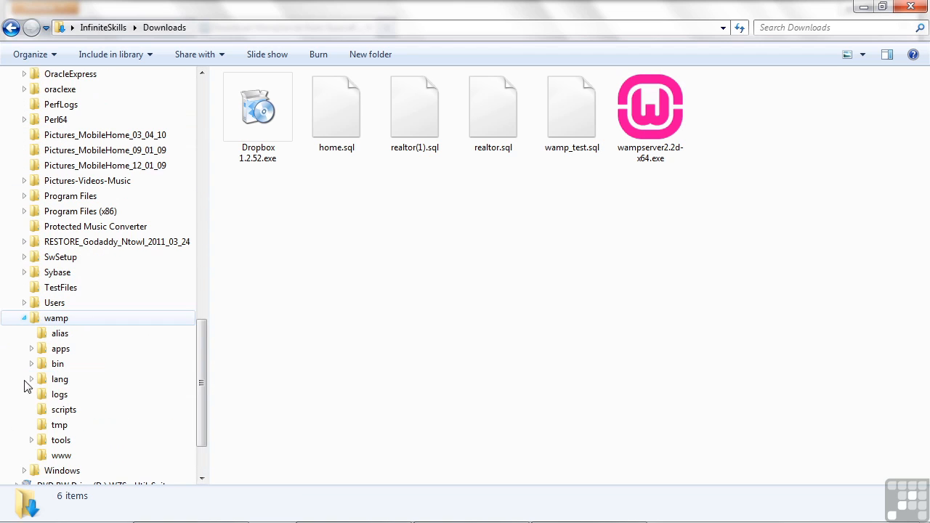
pyautogui.click(62, 456)
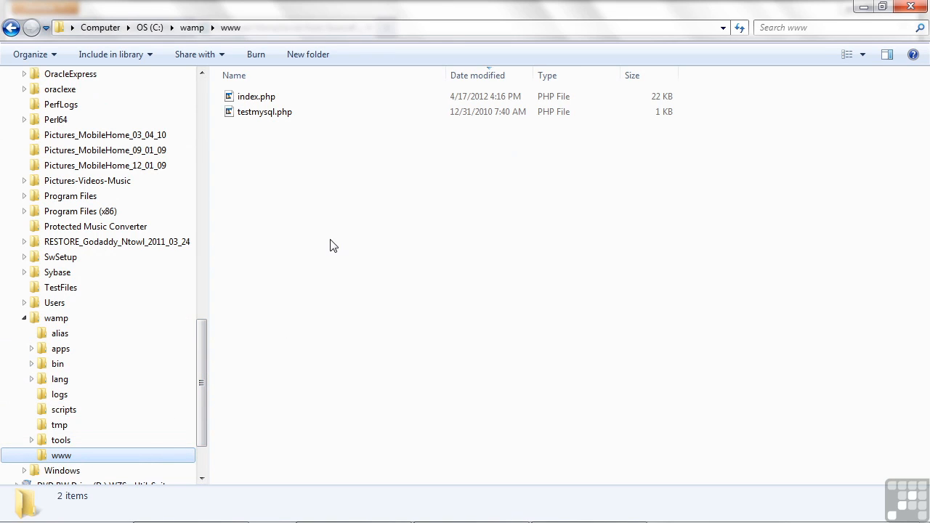
# Step: Open index.php from the www folder with Firefox
pyautogui.click(247, 99)
pyautogui.rightClick(248, 99)
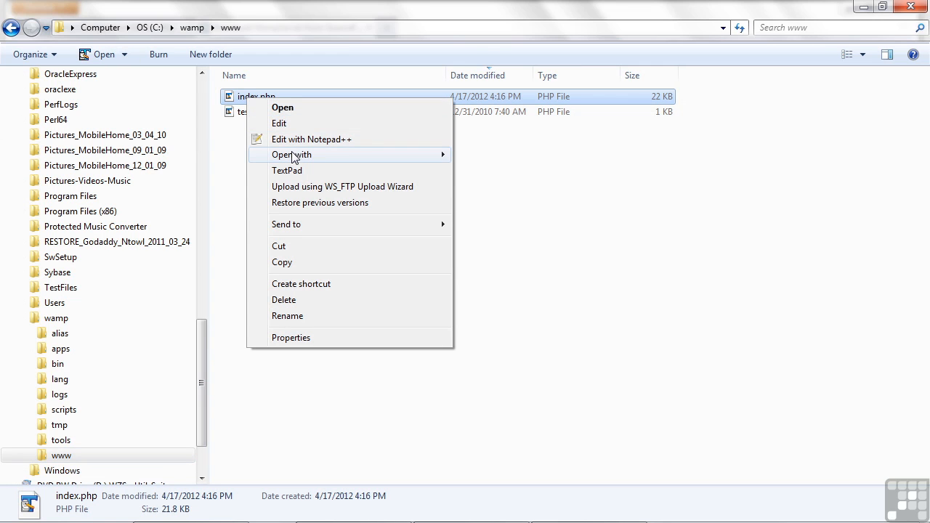
pyautogui.moveTo(303, 154)
pyautogui.click(485, 156)
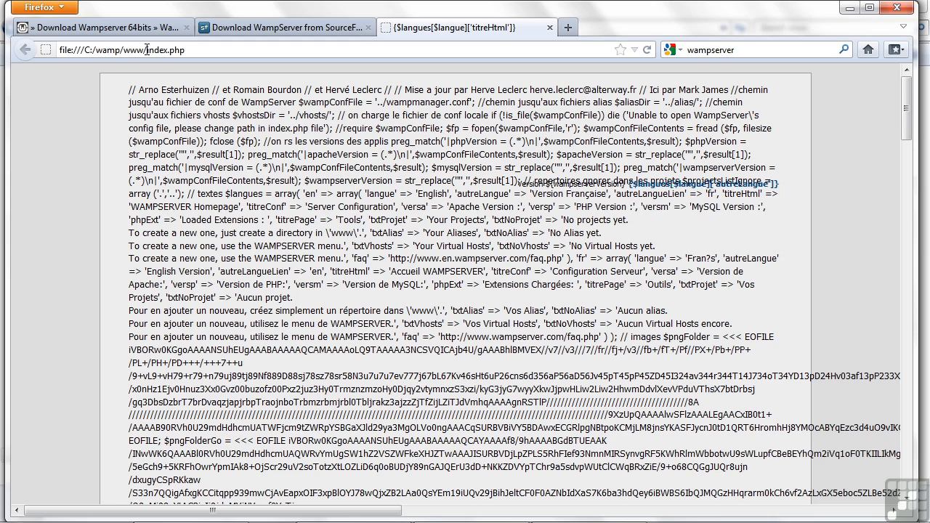
# Step: Replace the file:///C:/wamp/www part of the address with localhost, load index.php and review the WampServer homepage
pyautogui.moveTo(144, 50); pyautogui.dragTo(45, 49)
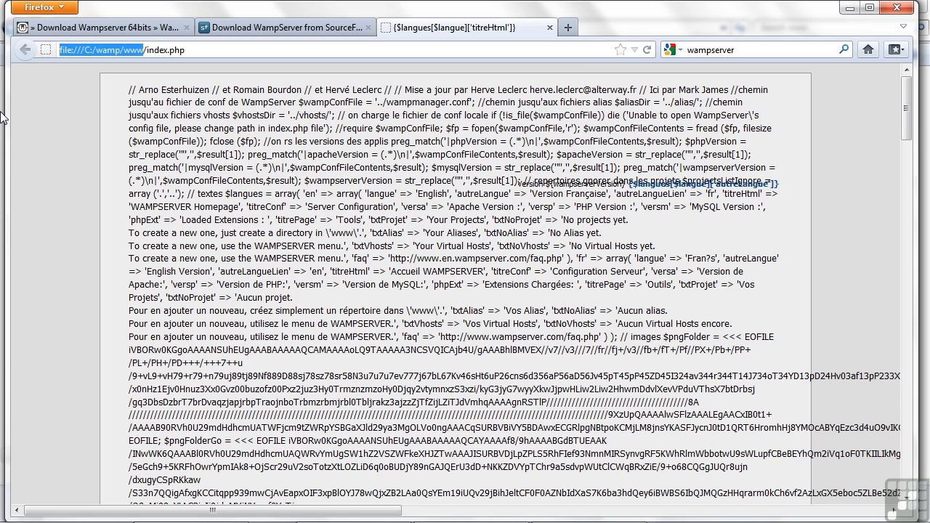
pyautogui.write('localhost')
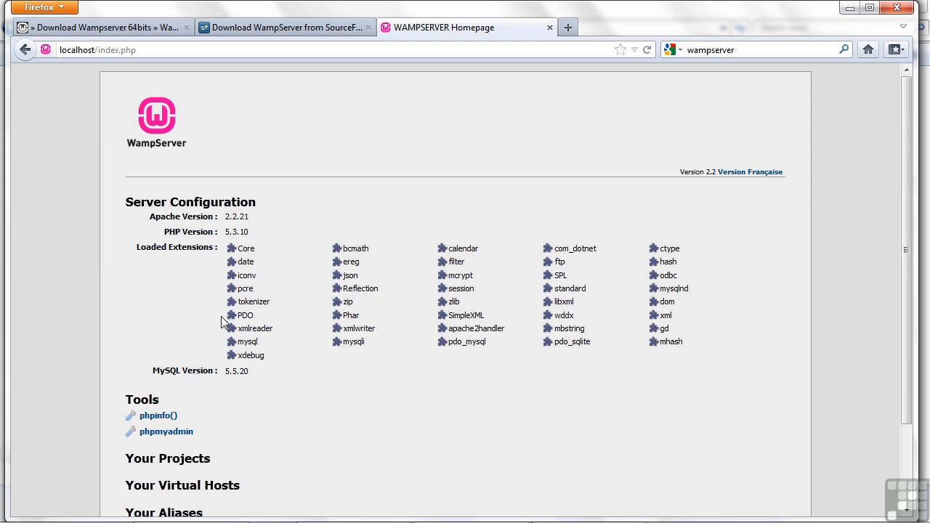
pyautogui.scroll(-2, 375, 378)
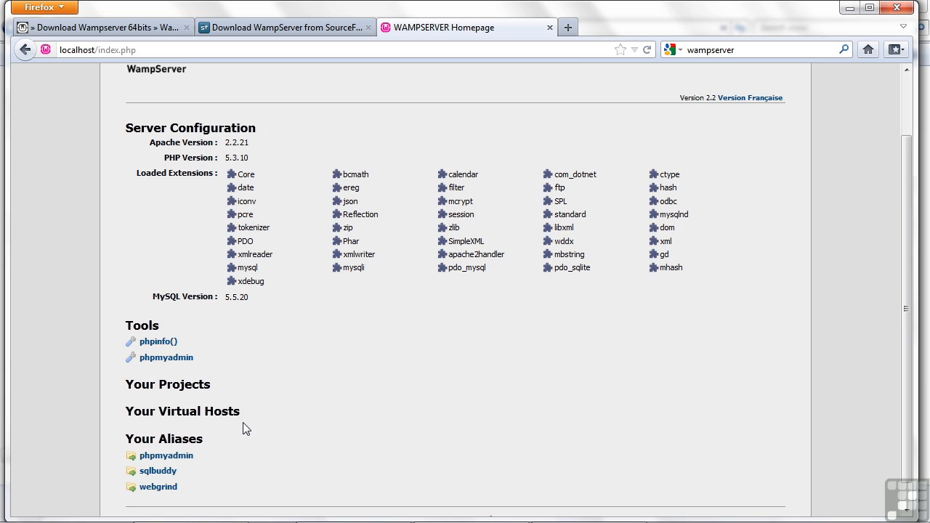
pyautogui.moveTo(88, 522)
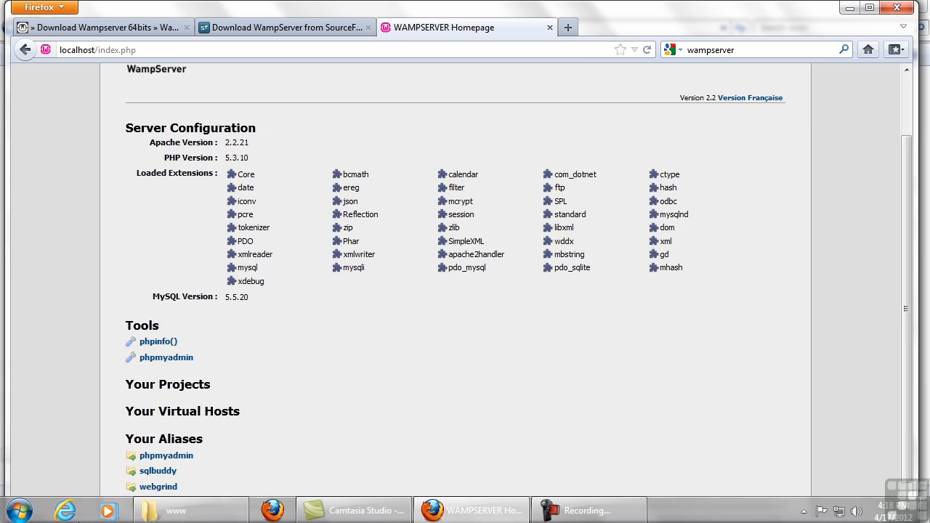
# Step: Switch to the www folder and open testmysql.php with Firefox
pyautogui.click(175, 511)
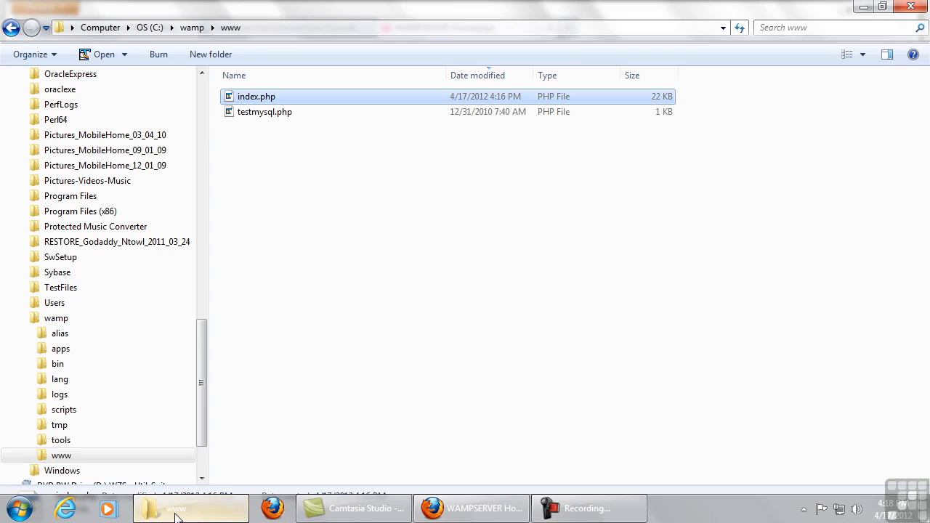
pyautogui.rightClick(265, 117)
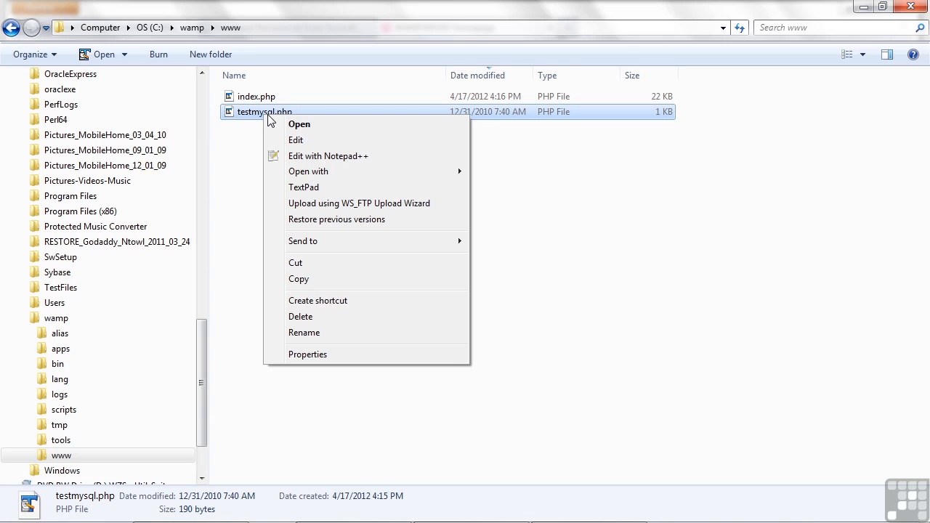
pyautogui.moveTo(299, 178)
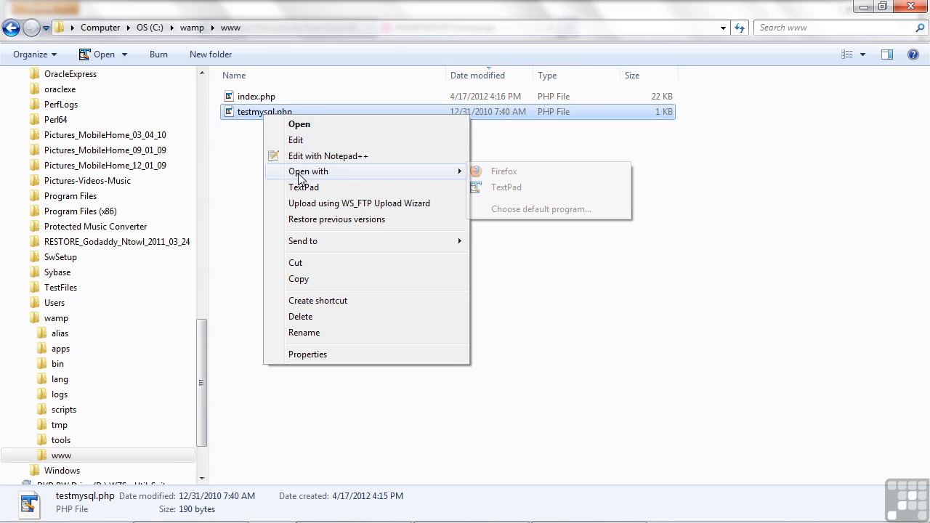
pyautogui.click(522, 172)
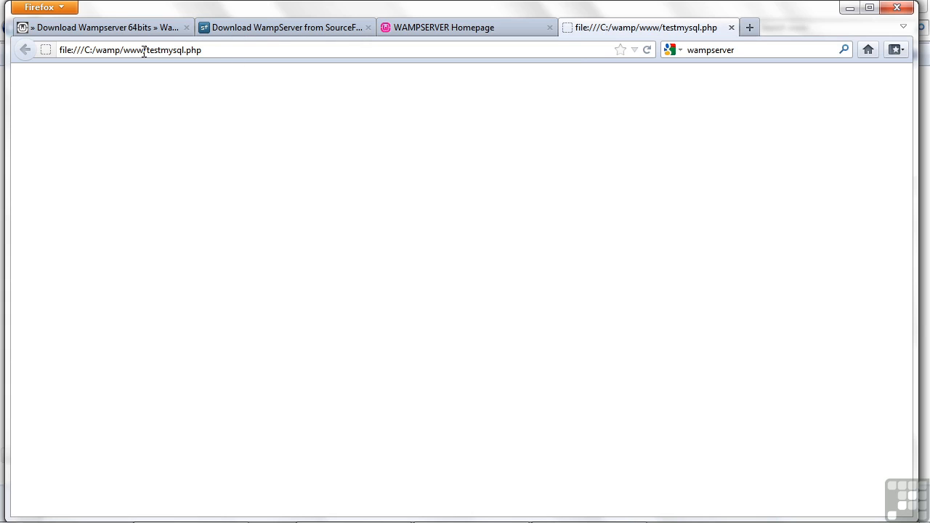
# Step: Replace the file:///C:/wamp/www part of the address with localhost and load testmysql.php
pyautogui.moveTo(144, 52); pyautogui.dragTo(27, 55)
pyautogui.press('BackSpace')
pyautogui.write('localhost')
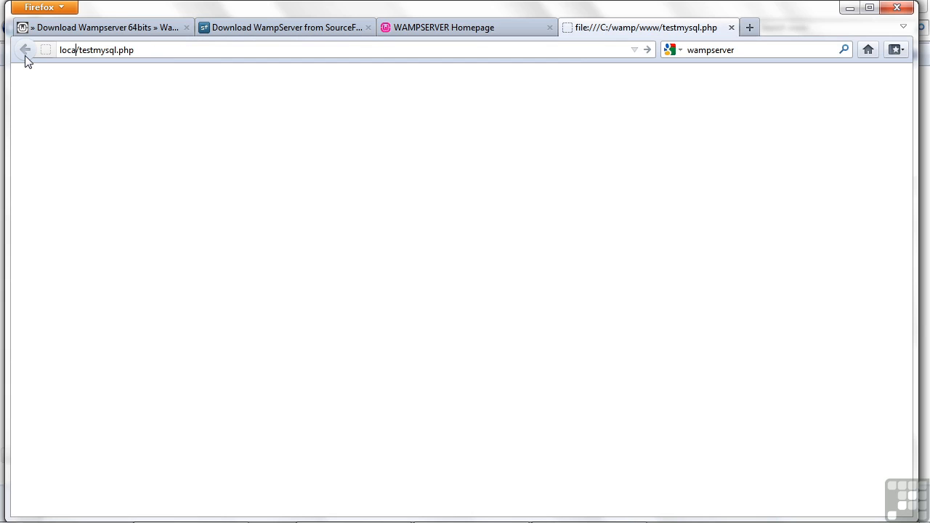
pyautogui.press('Return')
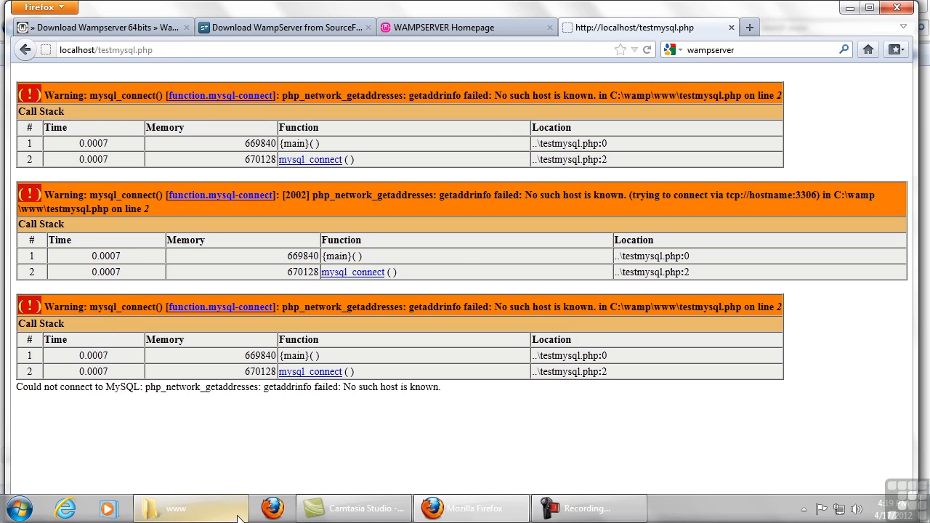
# Step: Open testmysql.php from the www folder in TextPad and examine the mysql_connect call on line 2
pyautogui.click(211, 512)
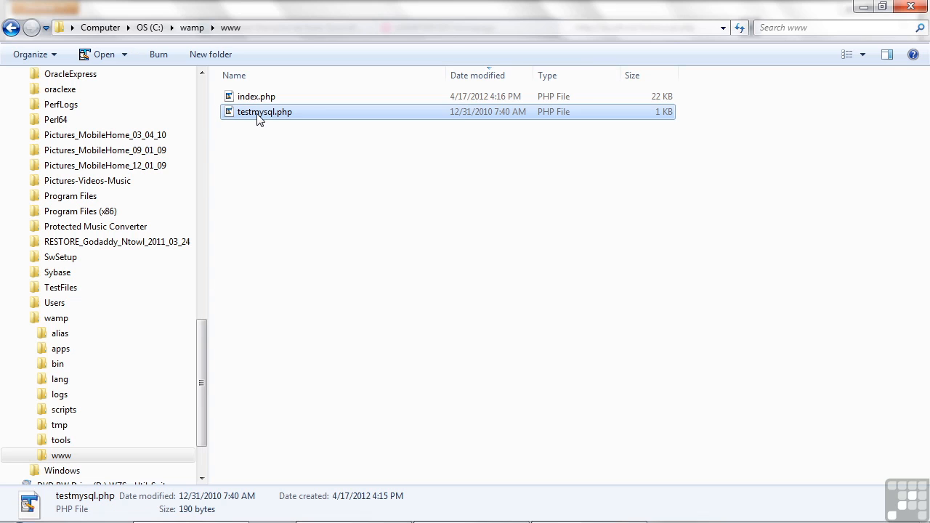
pyautogui.rightClick(260, 115)
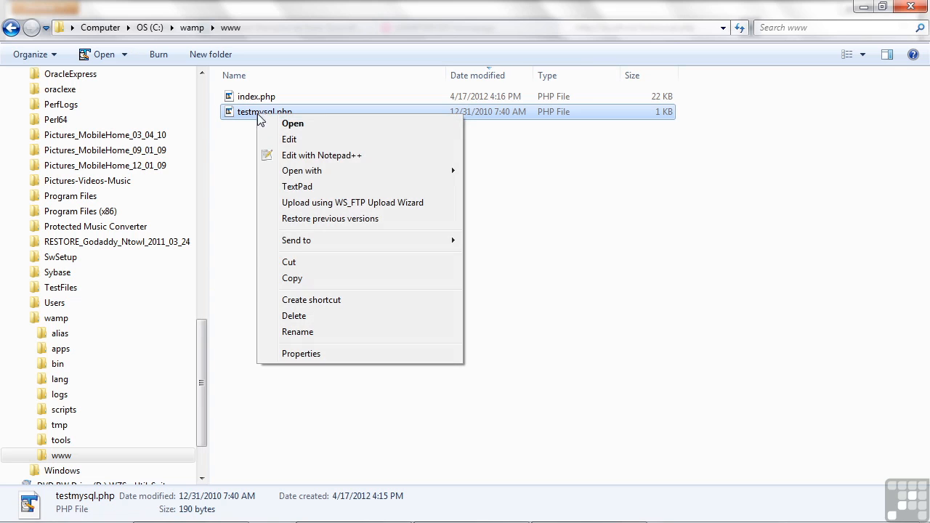
pyautogui.click(297, 187)
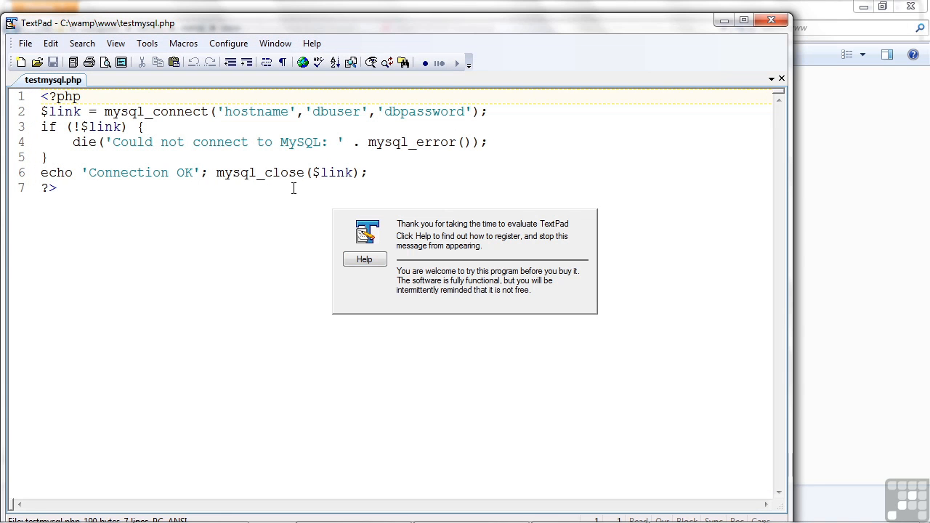
pyautogui.click(257, 211)
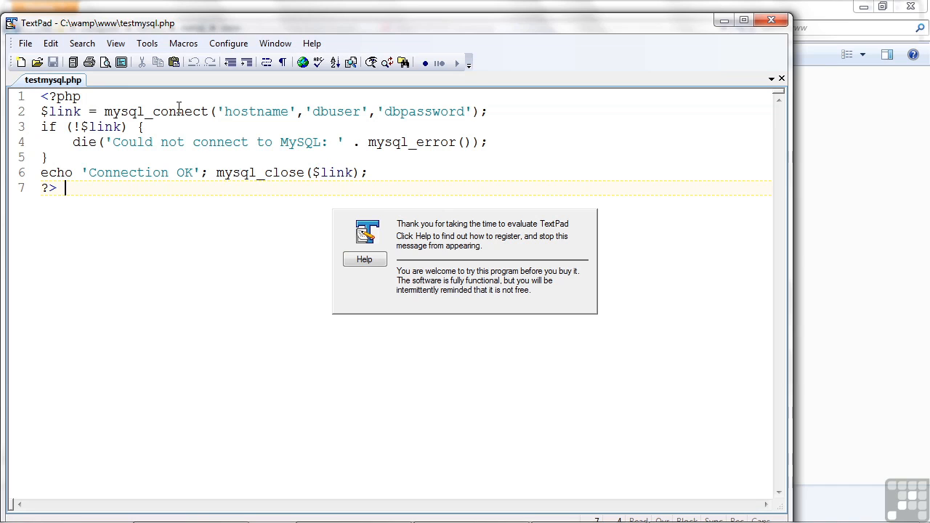
pyautogui.moveTo(104, 111); pyautogui.dragTo(209, 111)
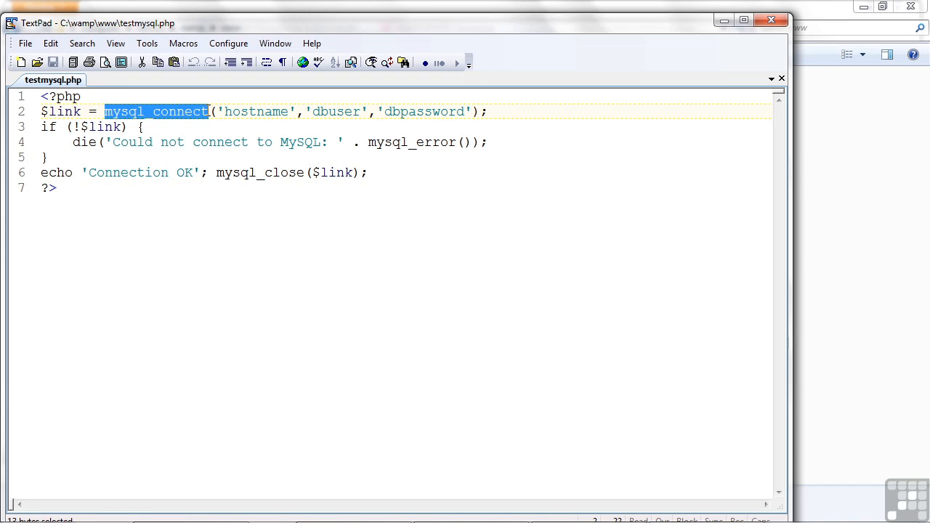
pyautogui.click(204, 127)
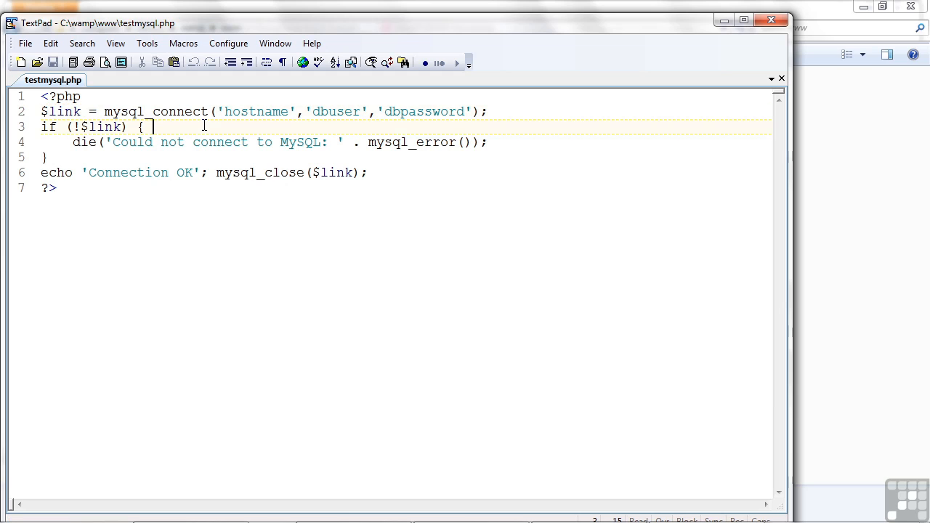
# Step: Set the mysql_connect host to localhost and the user to root, empty the password argument, and save testmysql.php
pyautogui.doubleClick(258, 109)
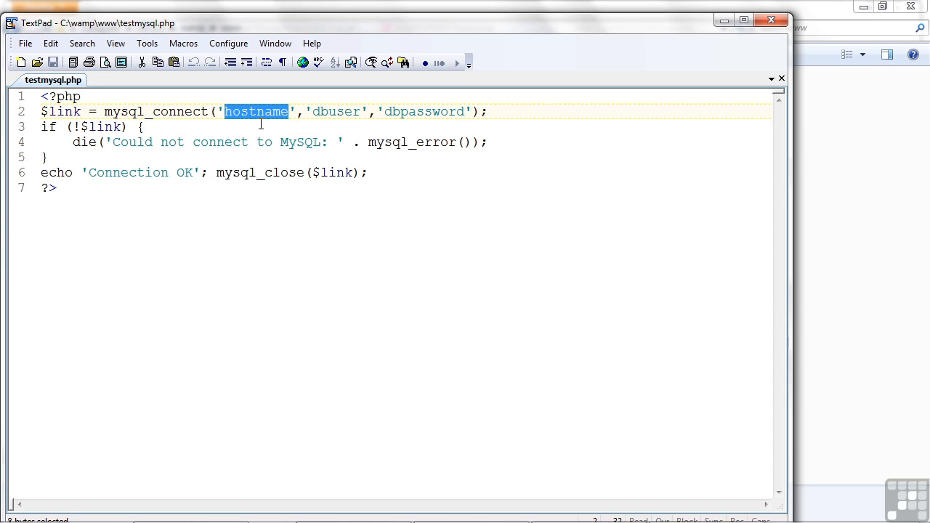
pyautogui.write('localhost')
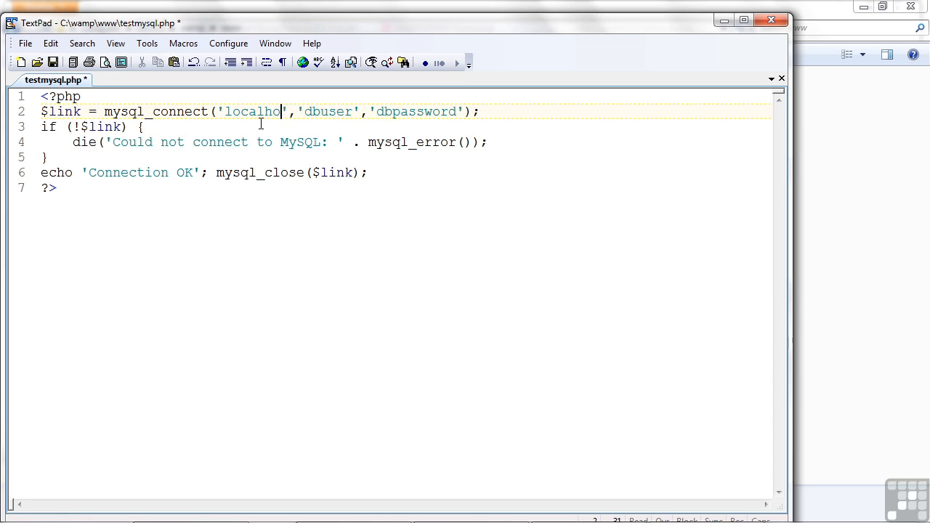
pyautogui.doubleClick(331, 116)
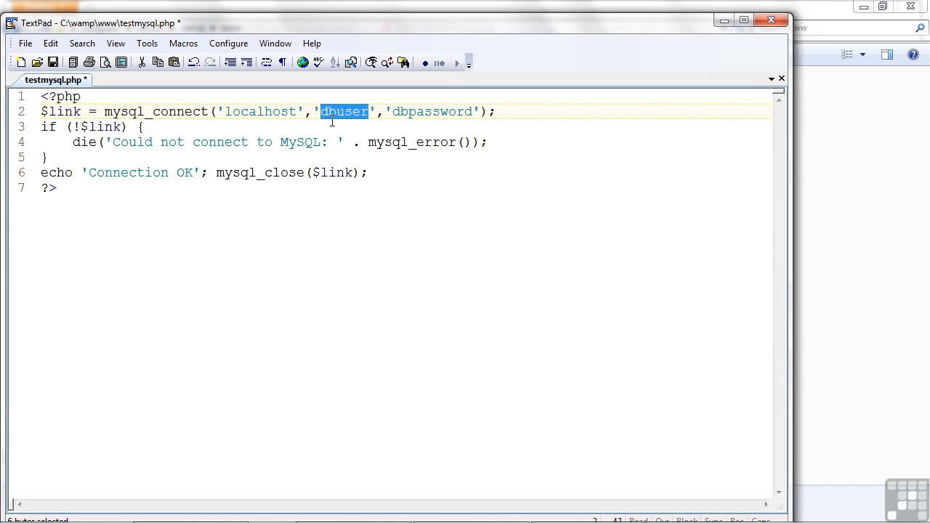
pyautogui.write('root')
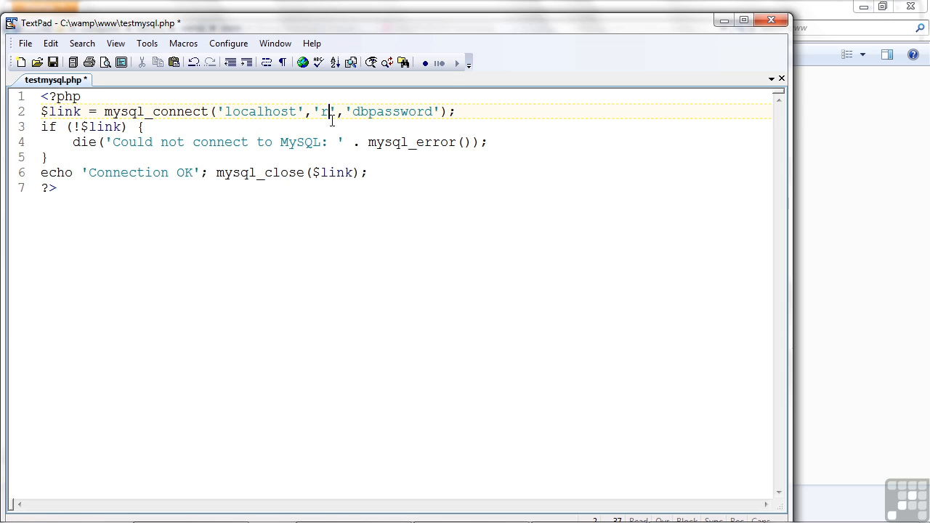
pyautogui.doubleClick(427, 115)
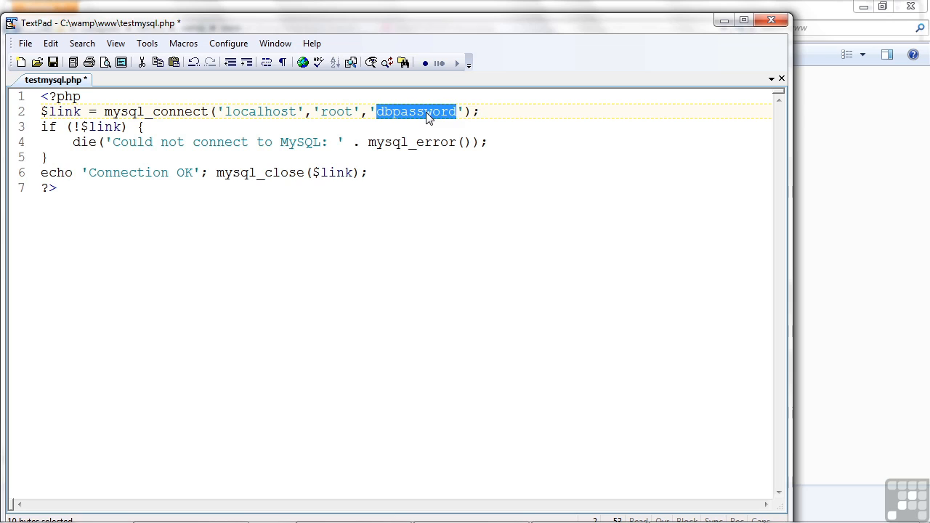
pyautogui.press('BackSpace')
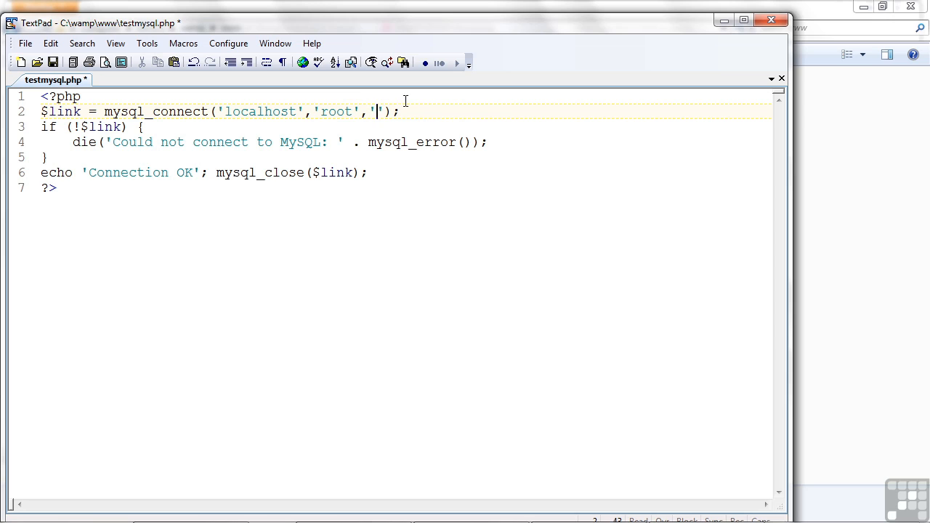
pyautogui.click(415, 111)
pyautogui.click(58, 63)
# Step: Switch to Firefox and reload localhost/testmysql.php to test the MySQL connection
pyautogui.hotkey('alt', 'Tab')
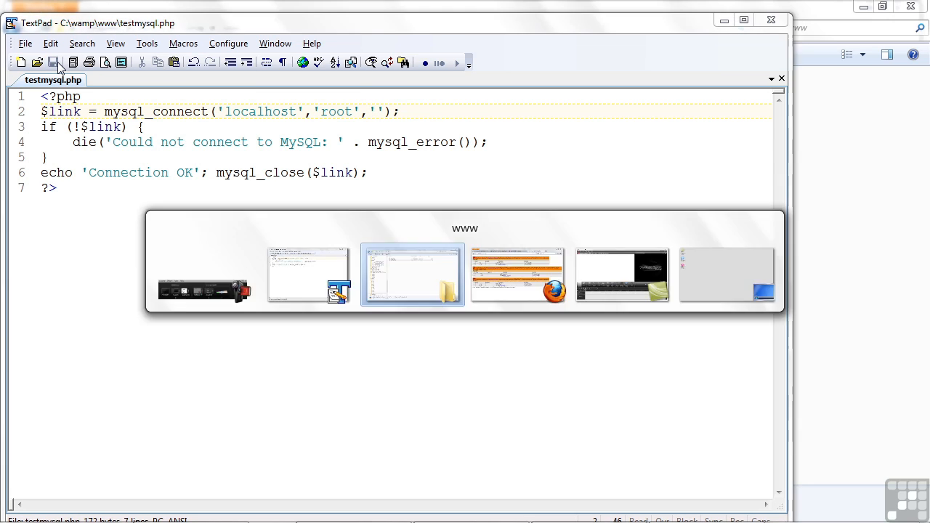
pyautogui.hotkey('alt', 'Tab')
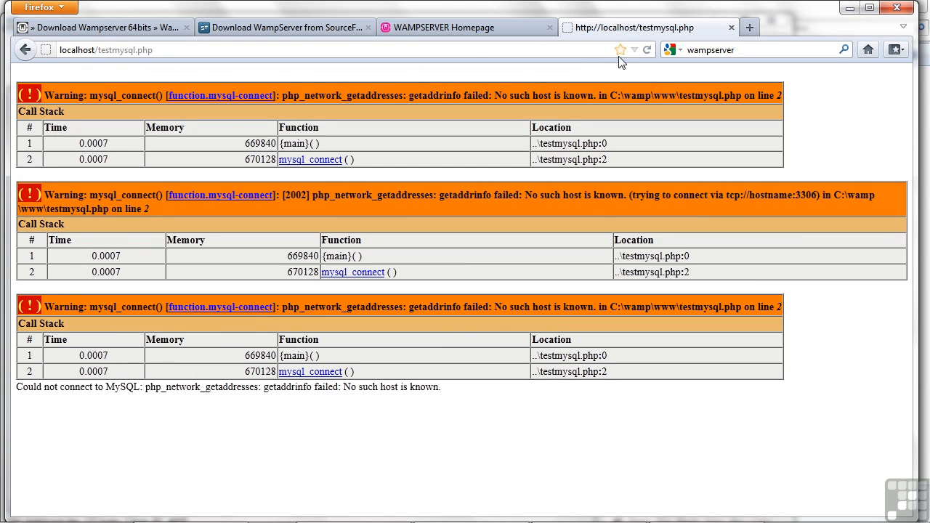
pyautogui.click(649, 52)
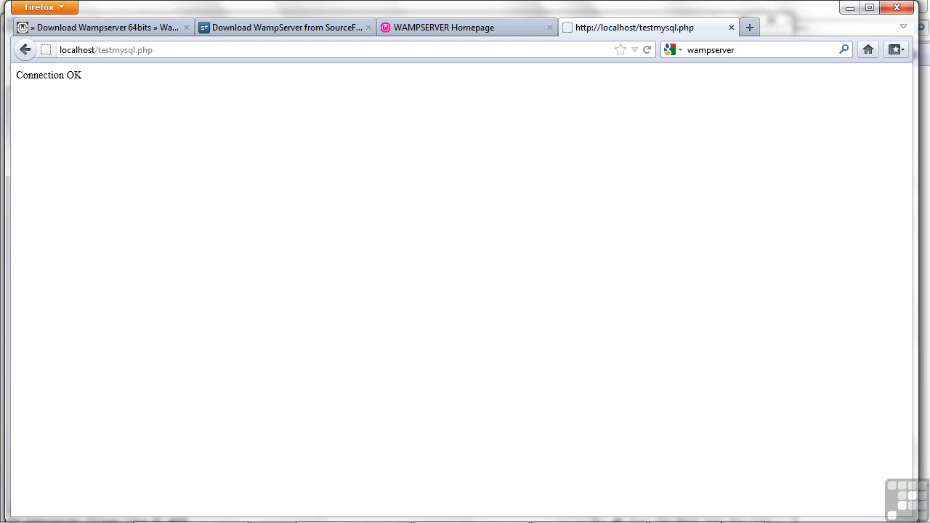
# Step: Exit the running WampServer from its notification area icon
pyautogui.moveTo(746, 520)
pyautogui.click(803, 509)
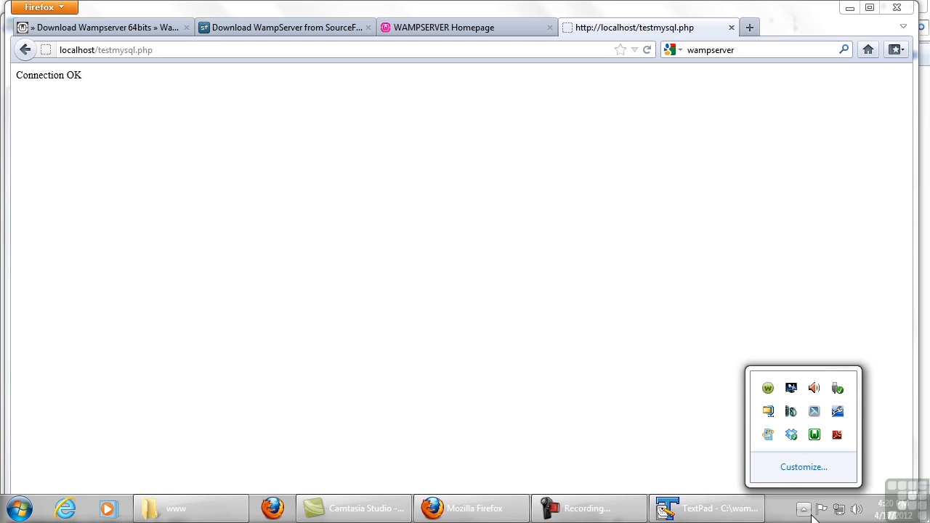
pyautogui.rightClick(815, 436)
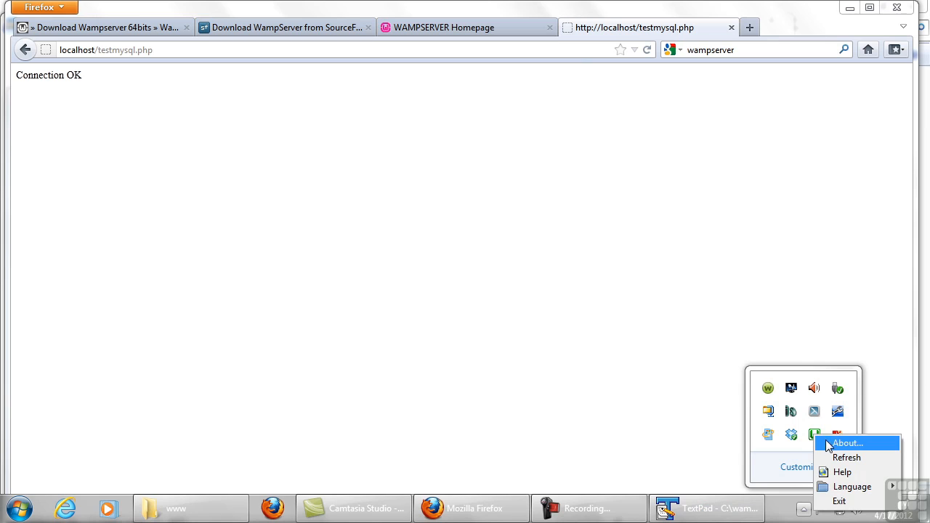
pyautogui.click(840, 502)
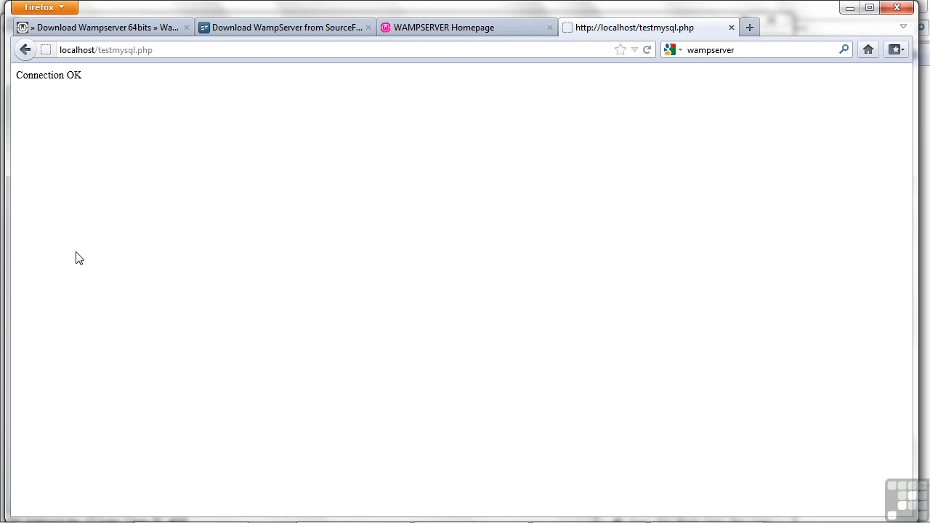
# Step: Start WampServer from its program folder and check its icon among the hidden notification icons
pyautogui.click(21, 516)
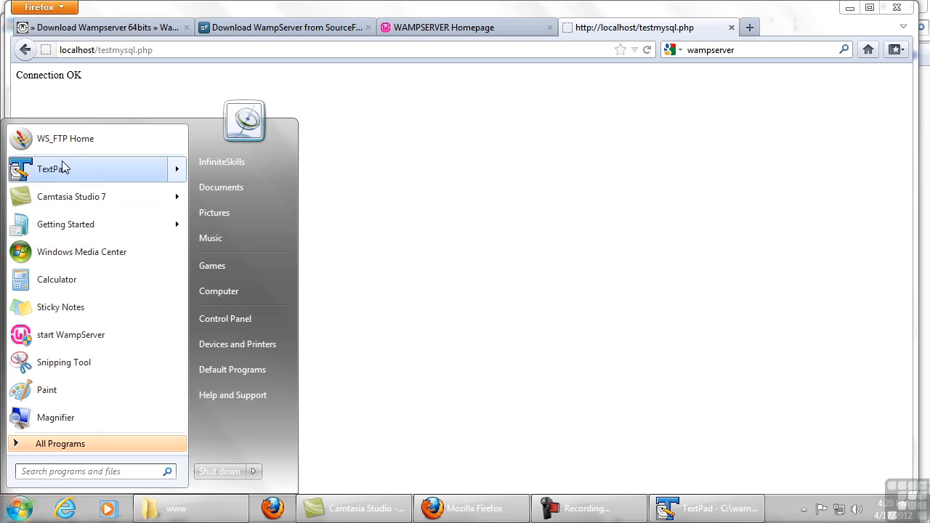
pyautogui.click(72, 446)
pyautogui.moveTo(186, 205); pyautogui.dragTo(180, 420)
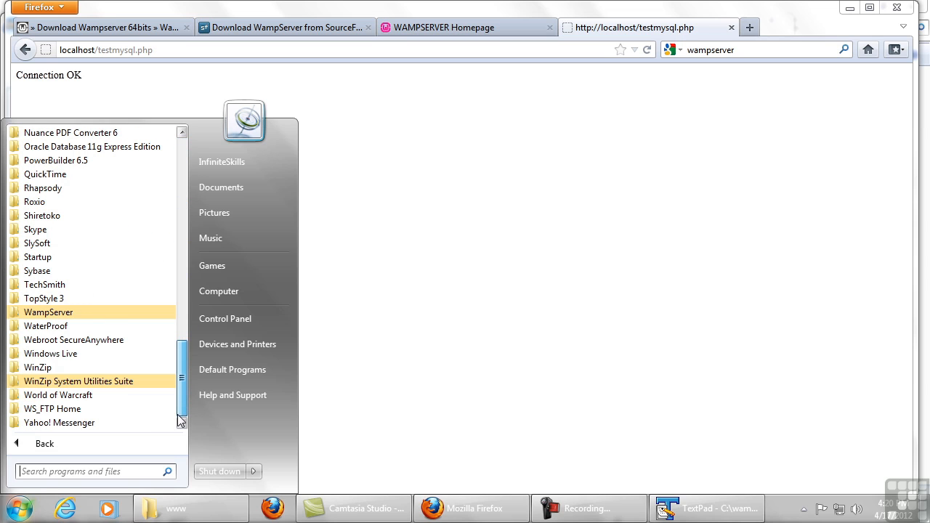
pyautogui.click(65, 314)
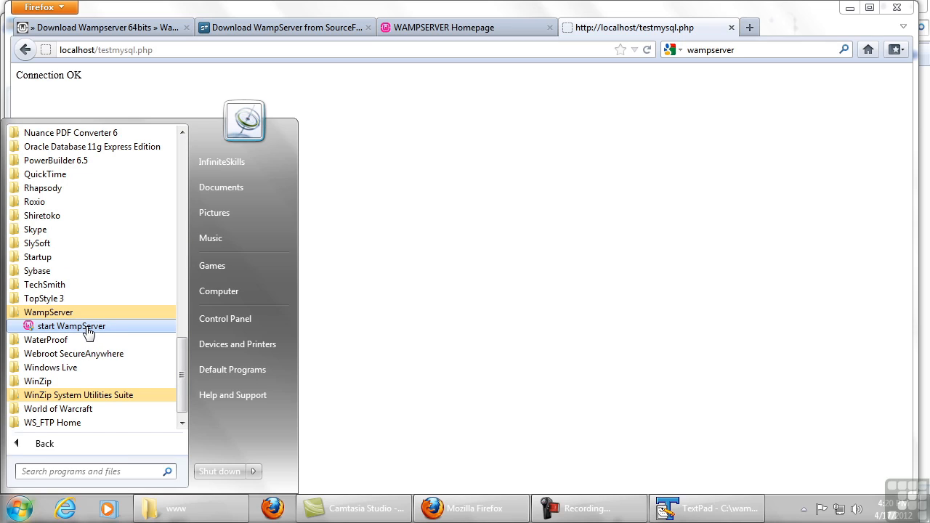
pyautogui.click(88, 327)
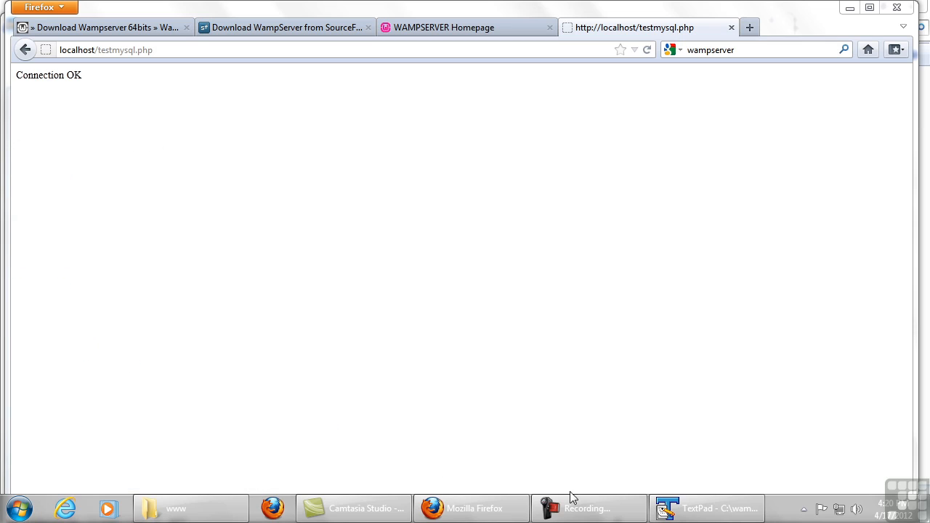
pyautogui.click(804, 510)
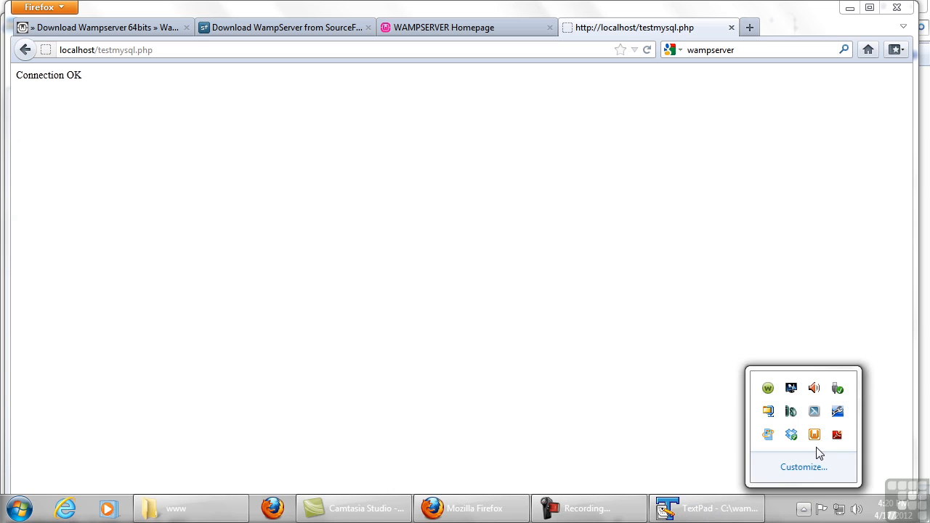
pyautogui.click(629, 430)
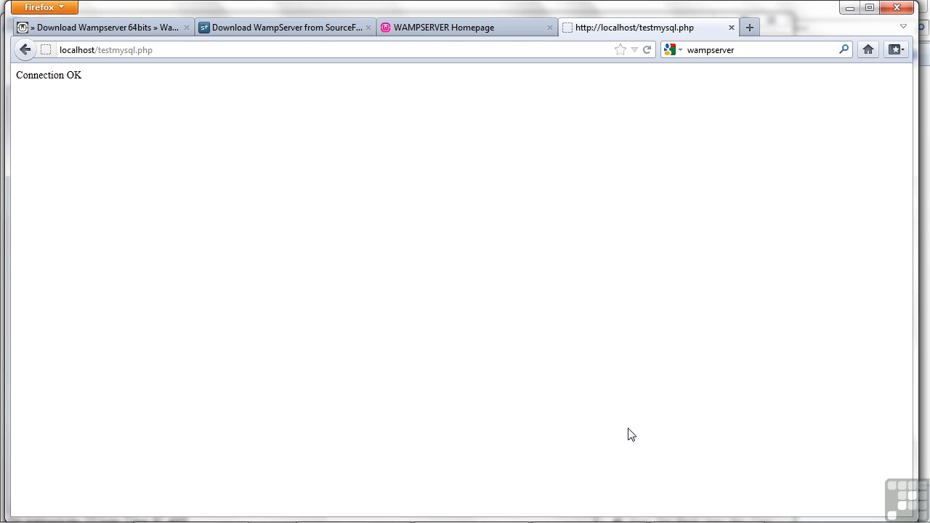